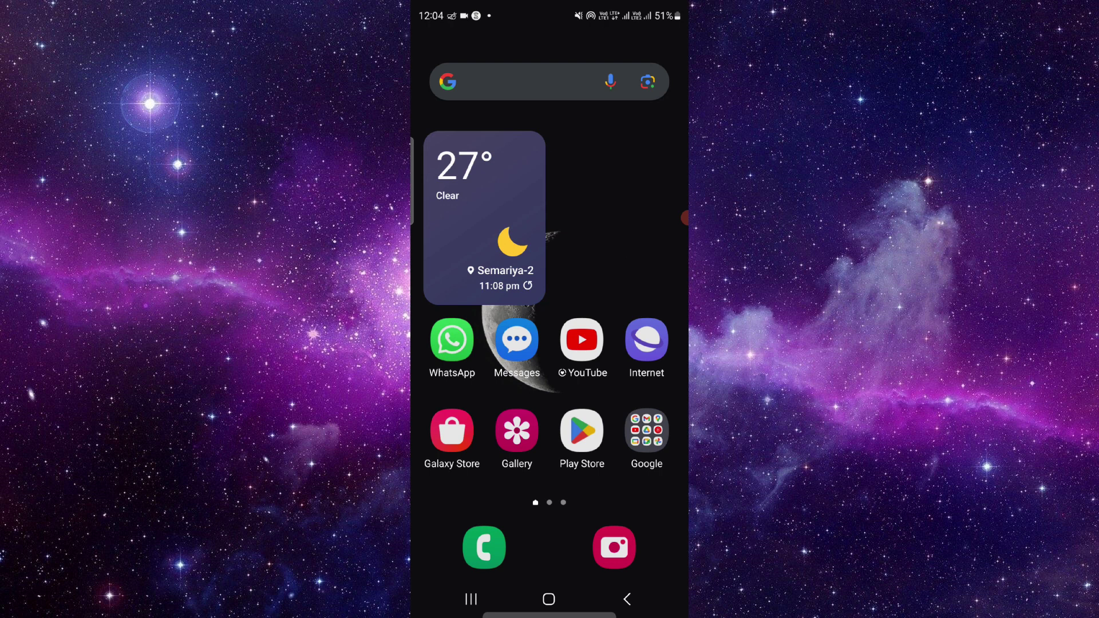
- Switch back to the recently viewed Bank of America FICO Score page in the Google app
key(alt+Tab)
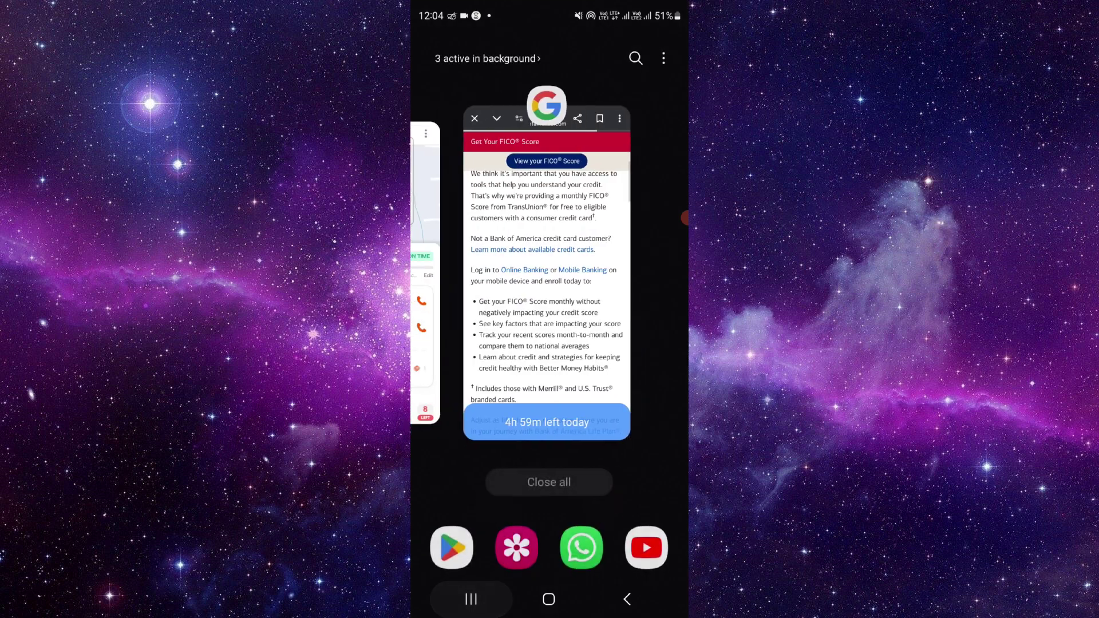
scroll(550, 344, down, 6)
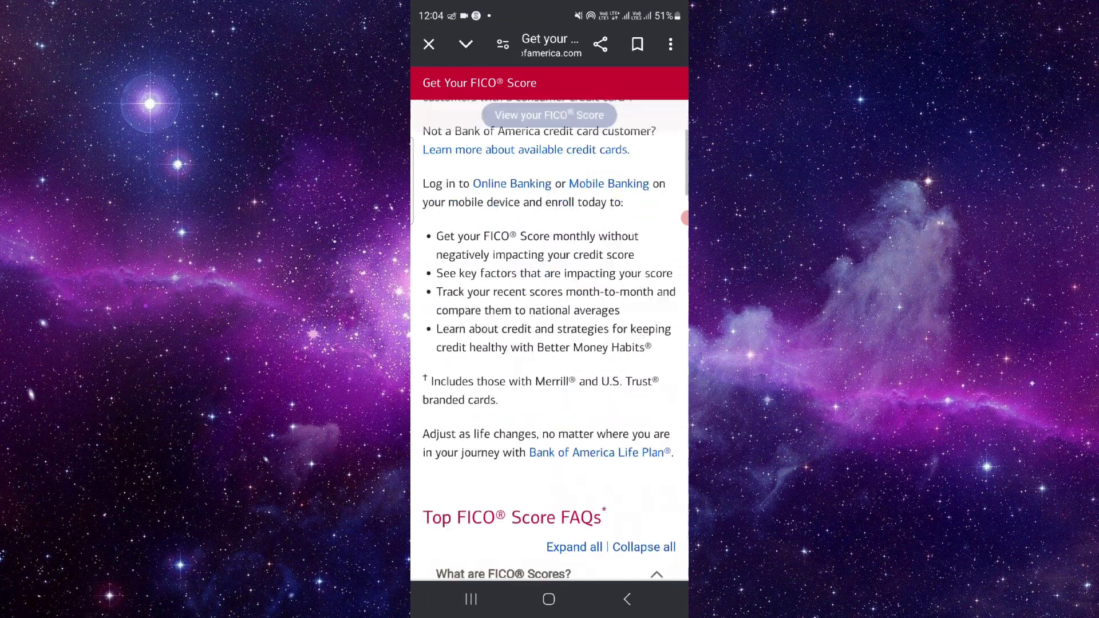
scroll(550, 344, up, 2)
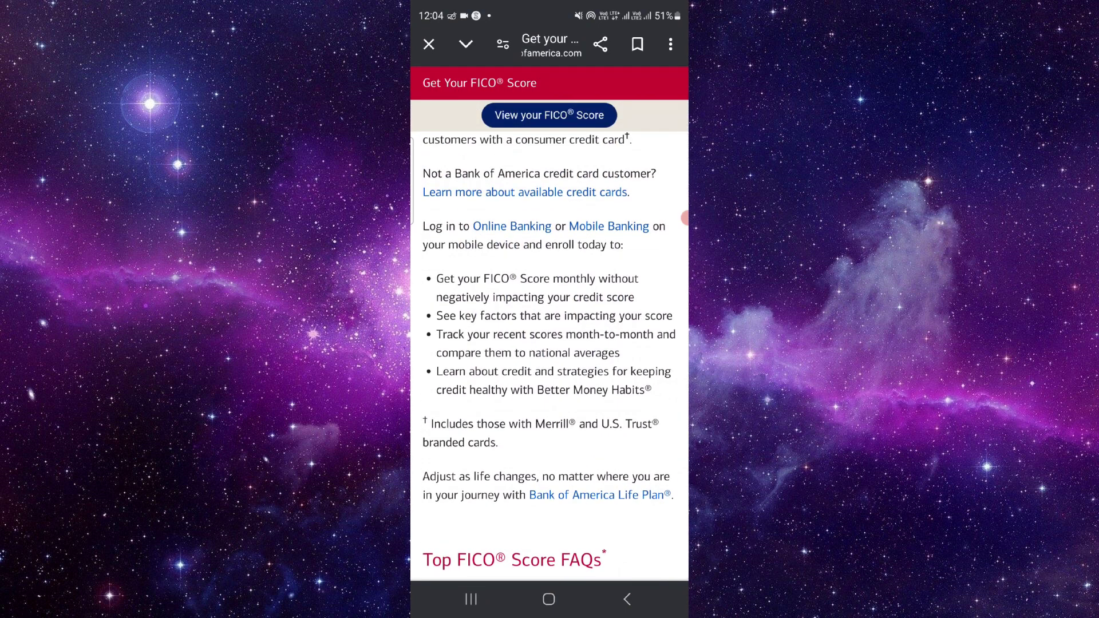
scroll(549, 344, up, 3)
scroll(549, 344, up, 1)
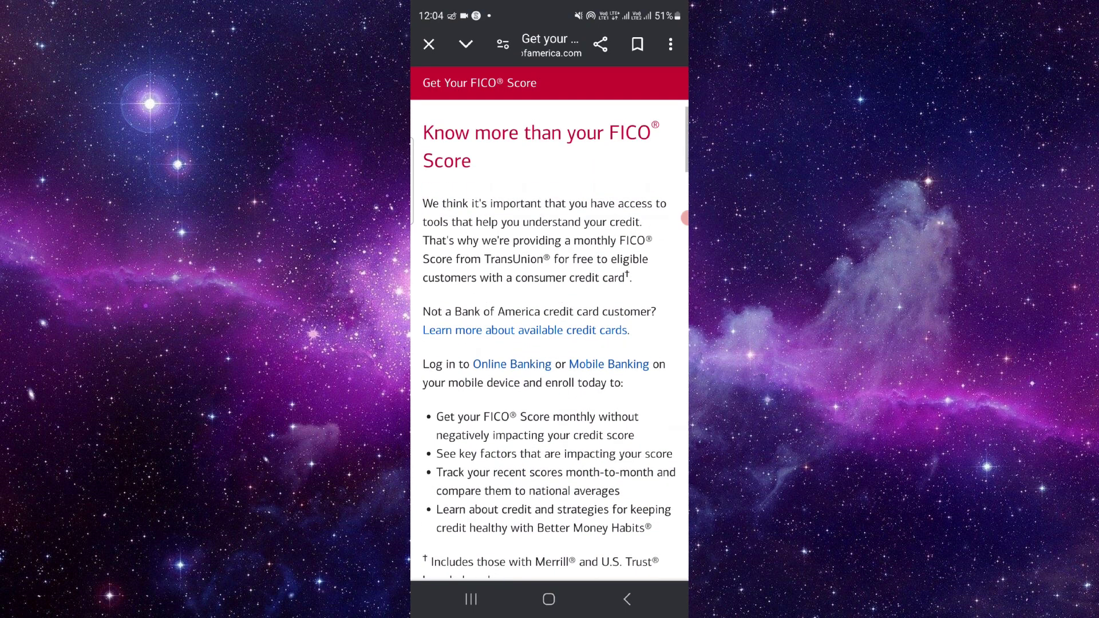
scroll(549, 343, down, 5)
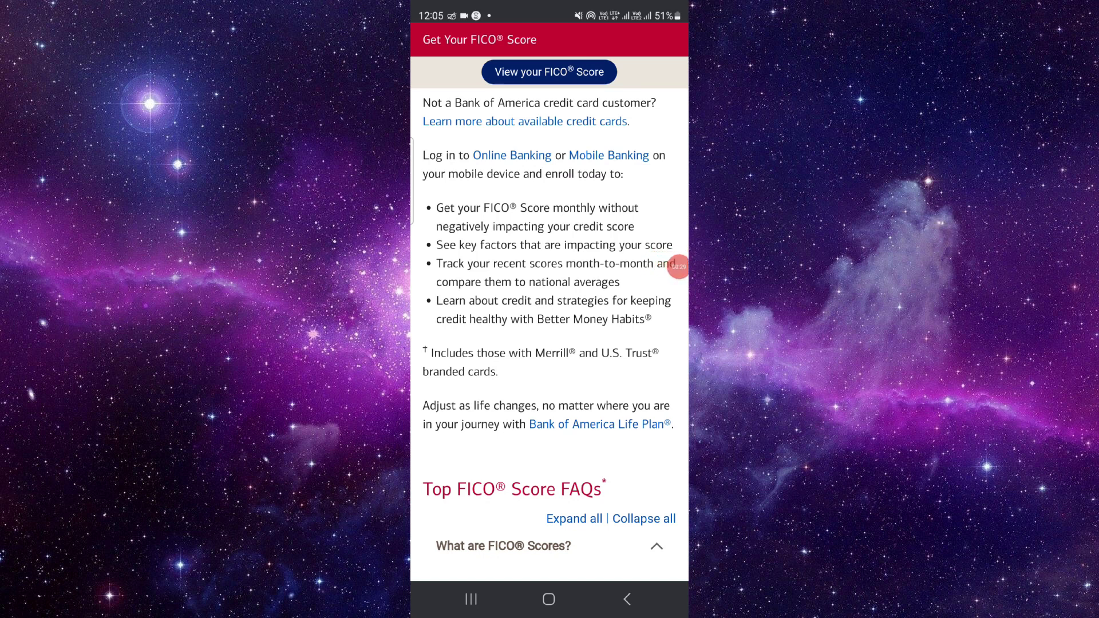
scroll(550, 344, up, 1)
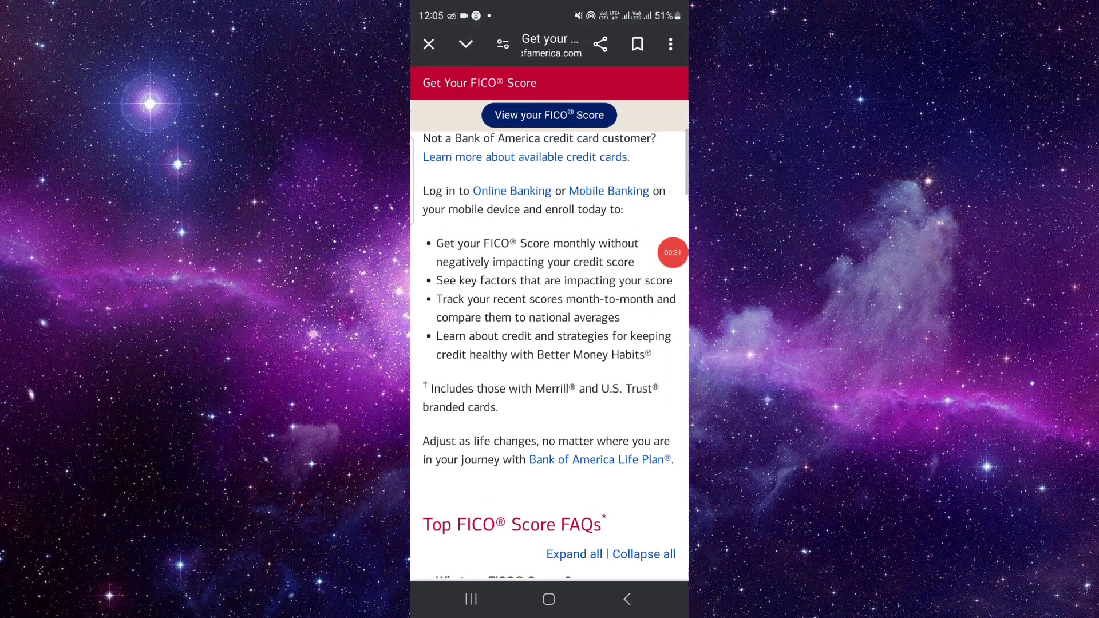
scroll(550, 343, up, 2)
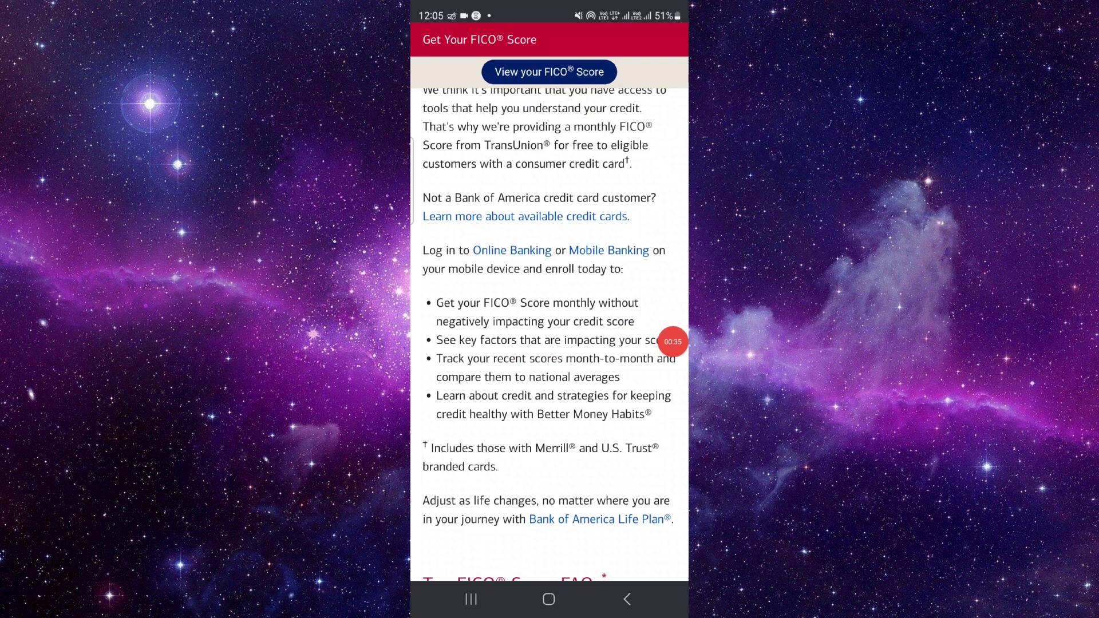
scroll(550, 344, up, 1)
scroll(550, 343, up, 1)
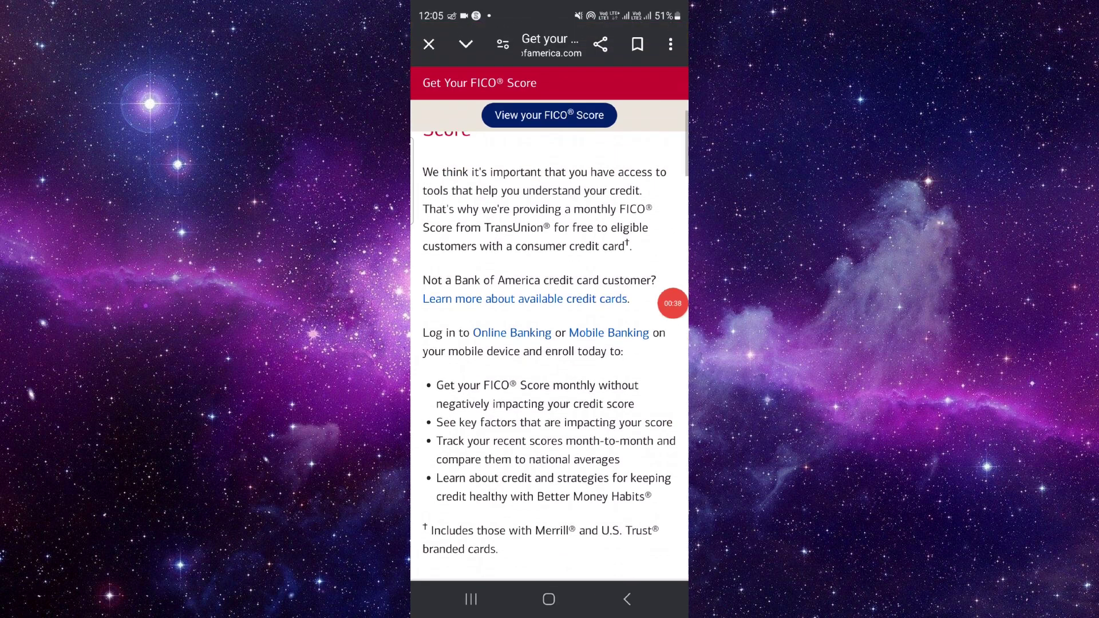
scroll(549, 343, down, 3)
scroll(549, 344, down, 2)
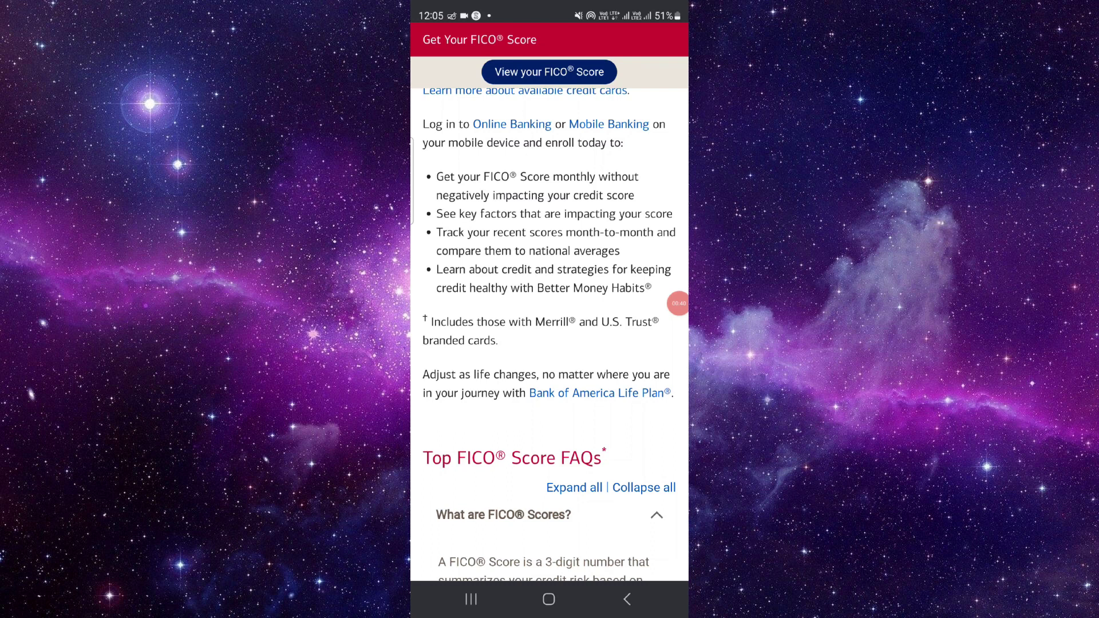
- Close the Google app card with the FICO page from Recents and return to the home screen
click(470, 600)
drag(550, 344, 550, 69)
click(548, 600)
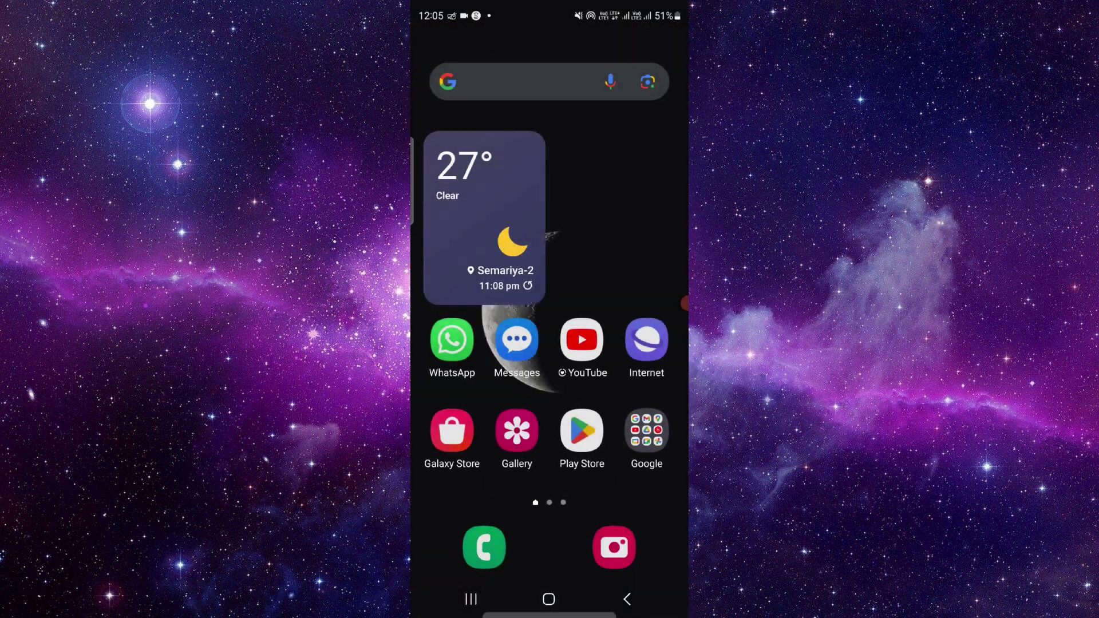